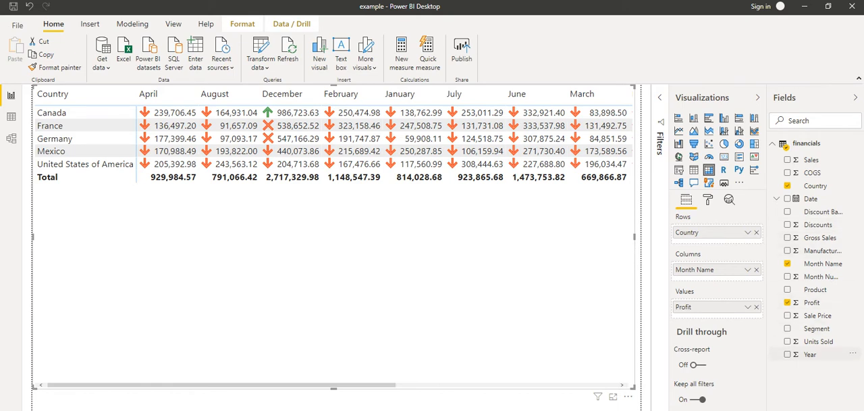
Add the Year field below Country in the matrix rows and shrink the matrix from its upper-left corner
{"action": "left_click_drag", "start_coordinate": [810, 355], "coordinate": [722, 240]}
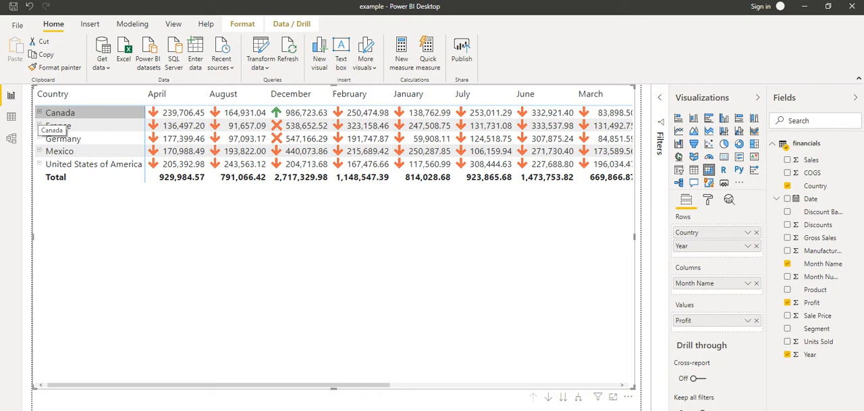
{"action": "left_click_drag", "start_coordinate": [34, 87], "coordinate": [120, 158]}
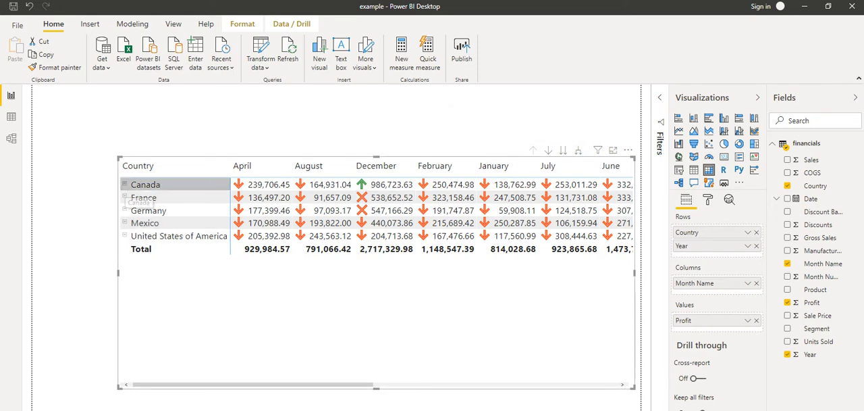
{"action": "left_click", "coordinate": [756, 245]}
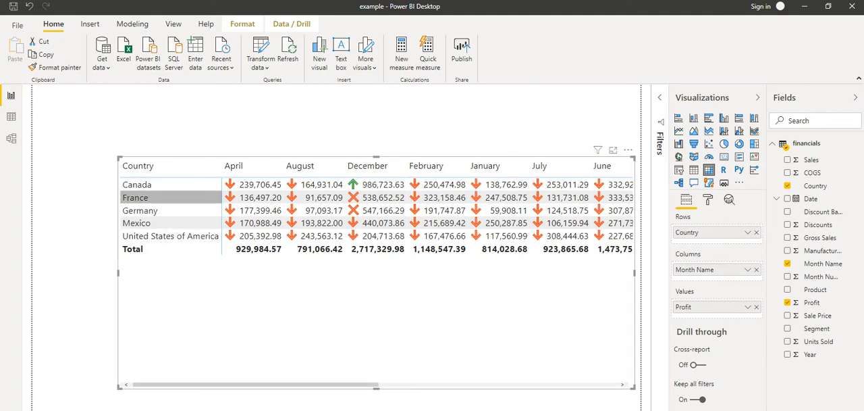
{"action": "left_click_drag", "start_coordinate": [810, 354], "coordinate": [695, 239]}
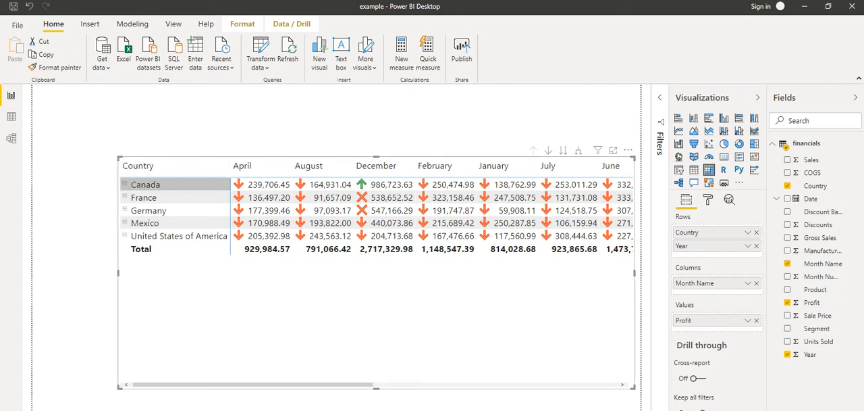
Expand and collapse the Canada and France rows to view their profit by year
{"action": "left_click", "coordinate": [125, 184]}
{"action": "left_click", "coordinate": [125, 184]}
{"action": "left_click", "coordinate": [124, 197]}
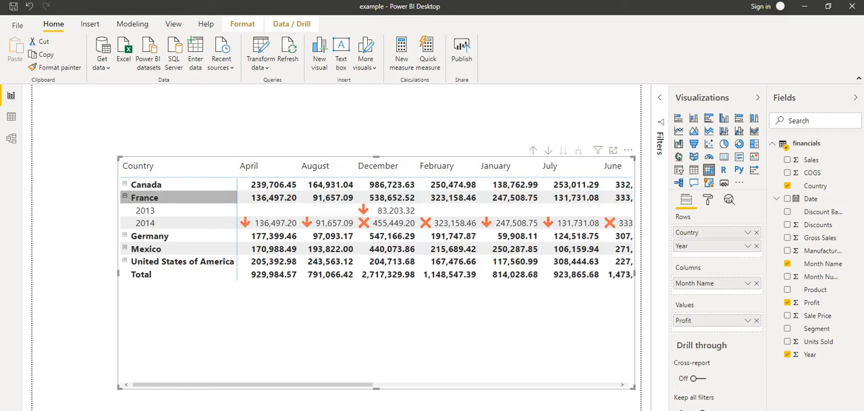
{"action": "mouse_move", "coordinate": [324, 384]}
{"action": "left_mouse_down"}
{"action": "mouse_move", "coordinate": [567, 384]}
{"action": "mouse_move", "coordinate": [322, 385]}
{"action": "left_mouse_up"}
{"action": "left_click", "coordinate": [125, 196]}
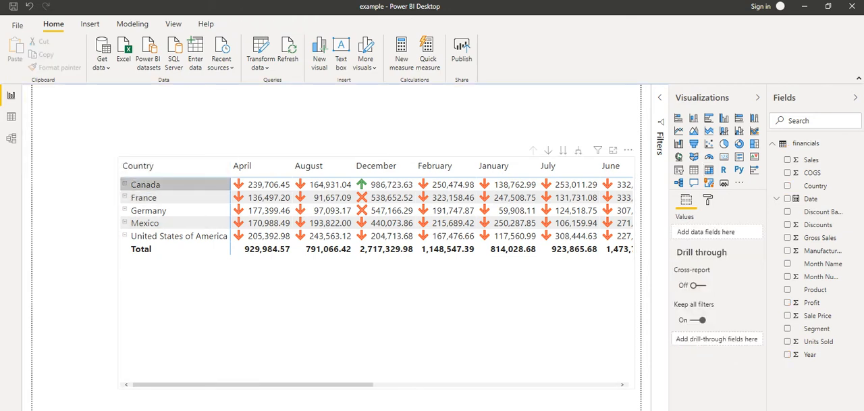
{"action": "left_click", "coordinate": [124, 184]}
{"action": "left_click", "coordinate": [124, 184]}
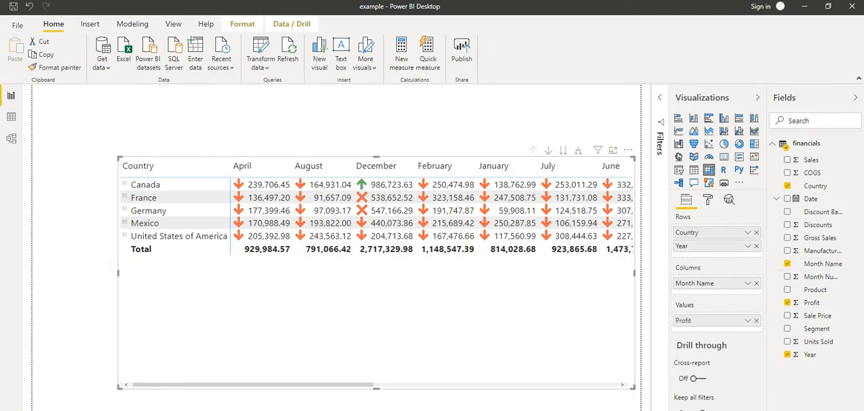
Add Month Number below Year in the matrix rows and check it by expanding and collapsing Canada and its 2013 row
{"action": "left_click_drag", "start_coordinate": [821, 276], "coordinate": [716, 254]}
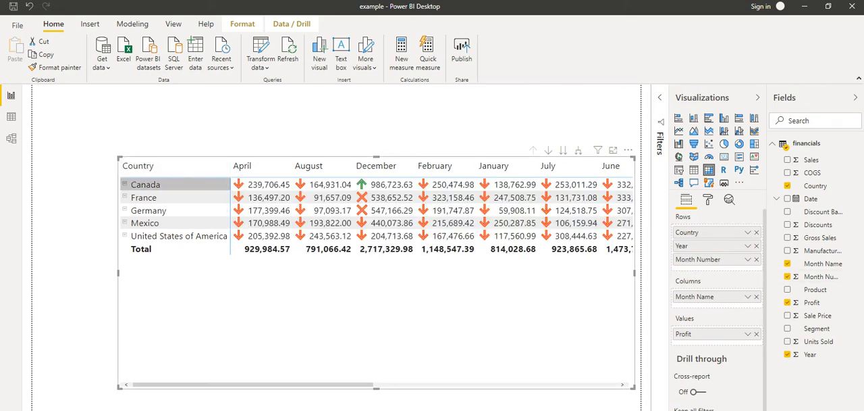
{"action": "left_click", "coordinate": [125, 184]}
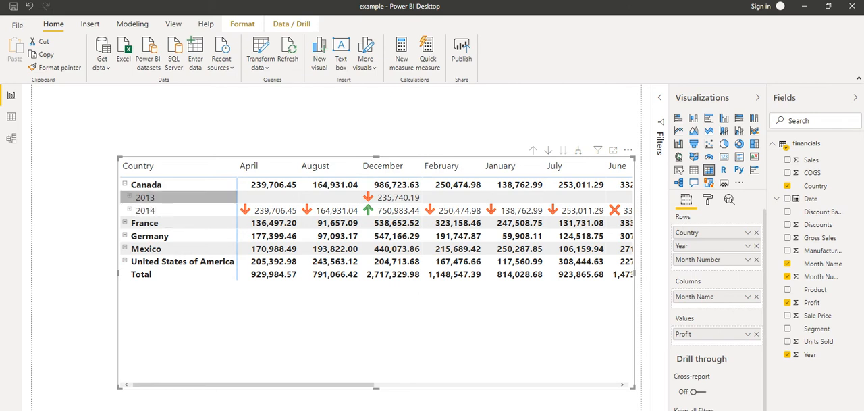
{"action": "left_click", "coordinate": [129, 197]}
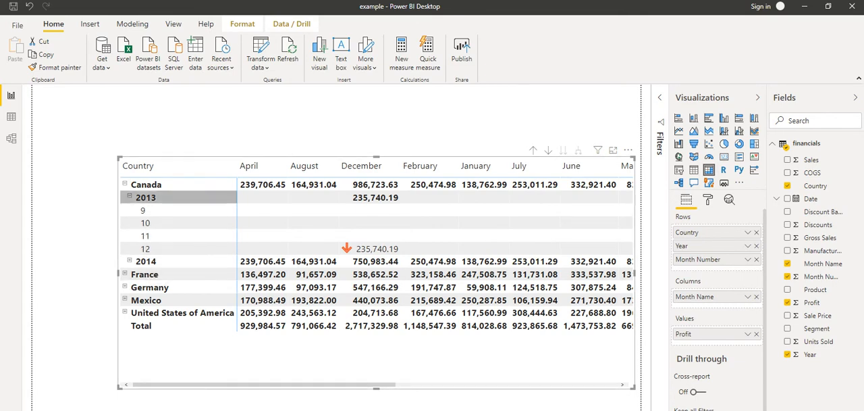
{"action": "left_click", "coordinate": [129, 197]}
{"action": "left_click", "coordinate": [125, 183]}
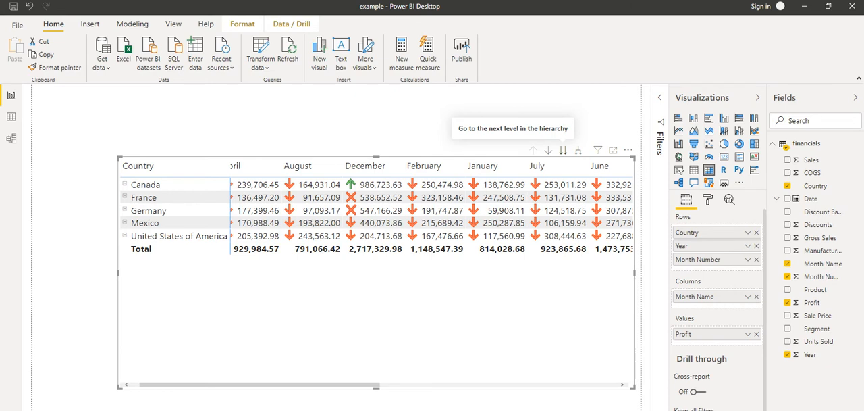
Drill all matrix rows down through Year to Month Number and return to the Country level
{"action": "left_click", "coordinate": [563, 150]}
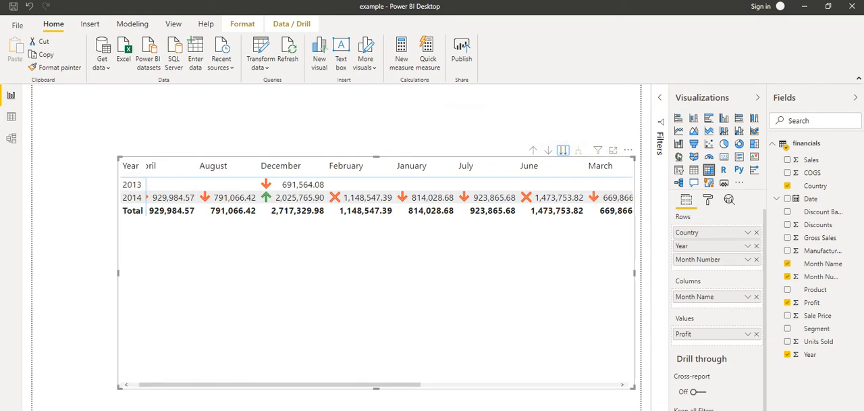
{"action": "left_click", "coordinate": [563, 150]}
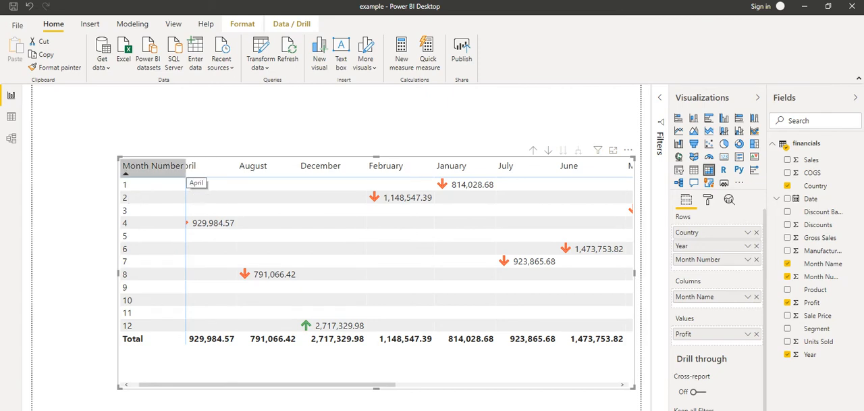
{"action": "left_click_drag", "start_coordinate": [187, 166], "coordinate": [227, 165]}
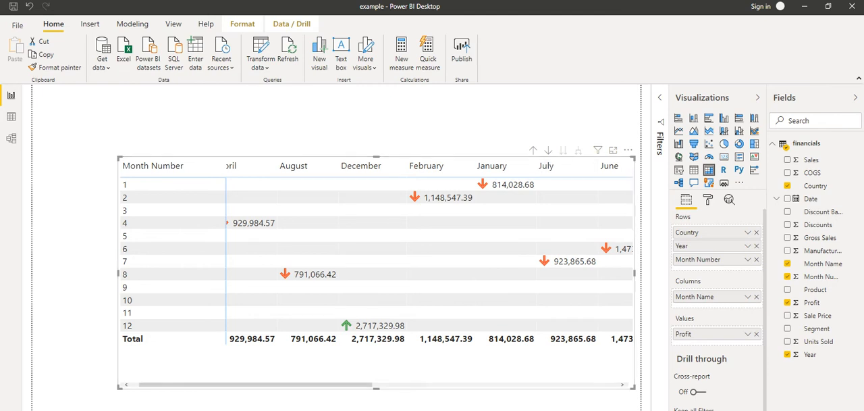
{"action": "left_click", "coordinate": [533, 150]}
{"action": "left_click", "coordinate": [533, 150]}
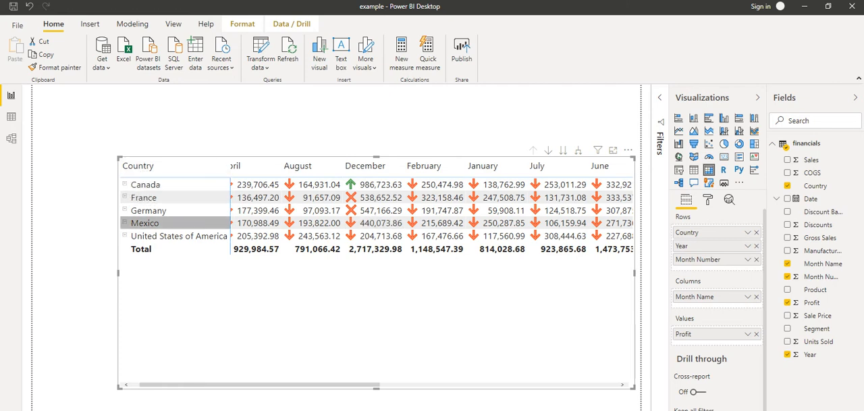
Narrow the Country column and add the Date hierarchy below Month Name in the matrix columns
{"action": "left_click_drag", "start_coordinate": [230, 166], "coordinate": [214, 166]}
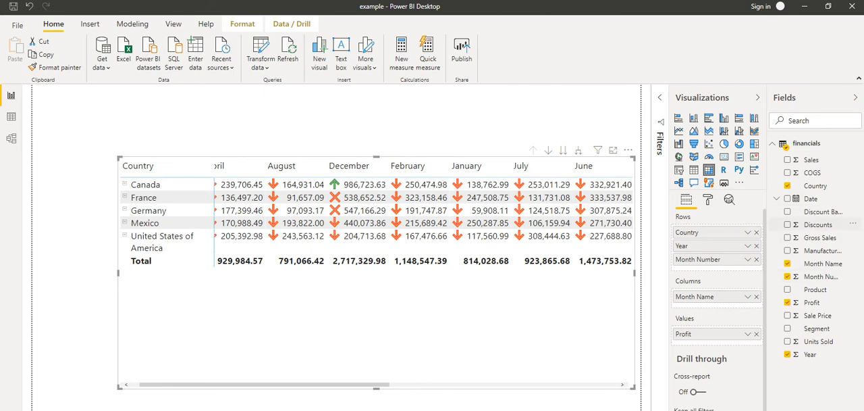
{"action": "left_click_drag", "start_coordinate": [811, 199], "coordinate": [711, 305]}
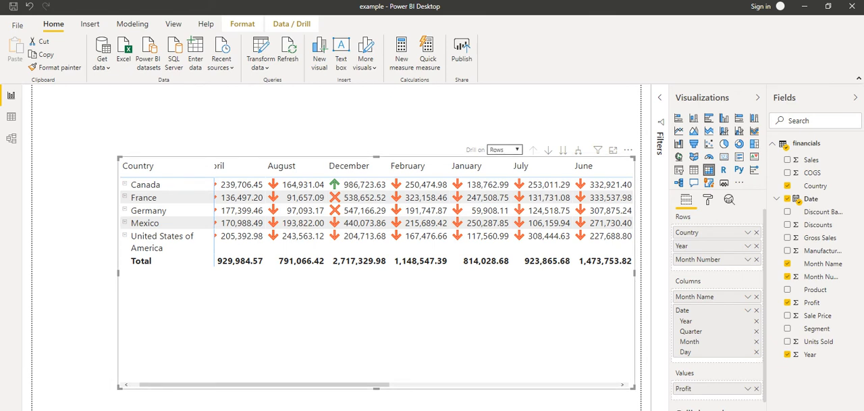
Set the matrix to drill on Columns
{"action": "left_click", "coordinate": [505, 150]}
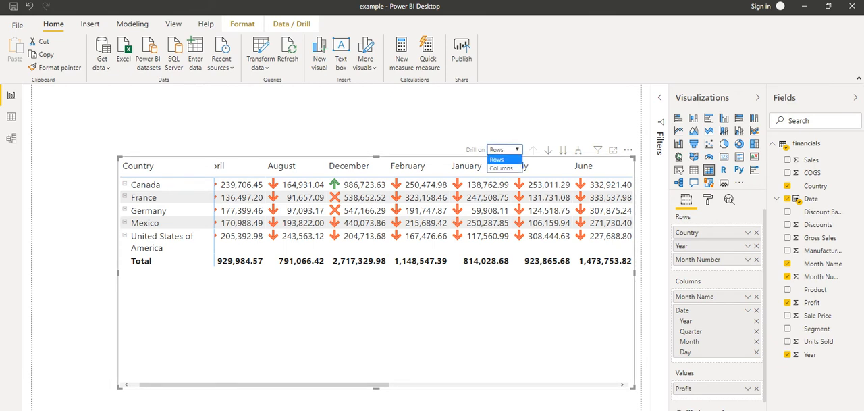
{"action": "left_click", "coordinate": [504, 159]}
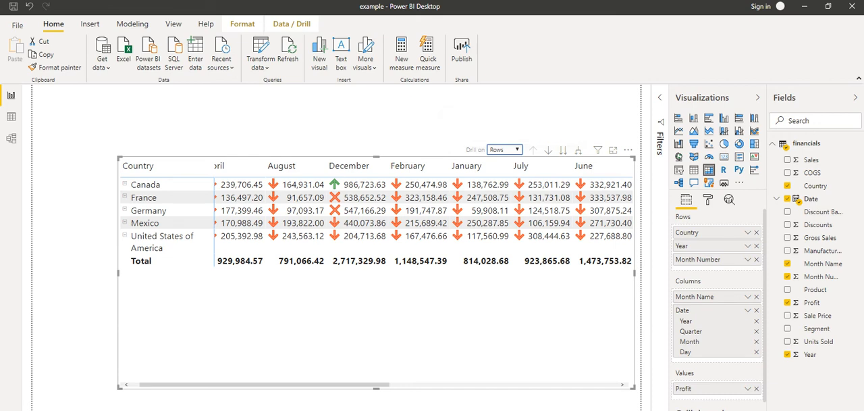
{"action": "left_click_drag", "start_coordinate": [139, 165], "coordinate": [352, 179]}
{"action": "left_click", "coordinate": [516, 149]}
{"action": "left_click", "coordinate": [516, 150]}
{"action": "left_click", "coordinate": [516, 149]}
{"action": "left_click", "coordinate": [501, 167]}
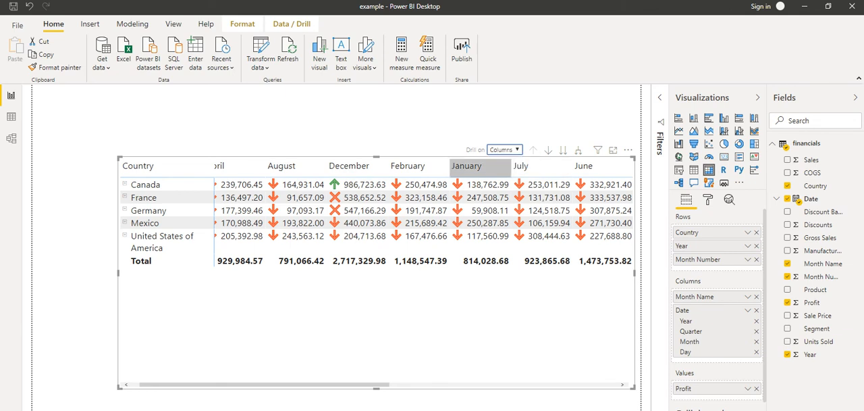
Drill the matrix columns down level by level through Year, Quarter, Month and Day
{"action": "left_click", "coordinate": [563, 150]}
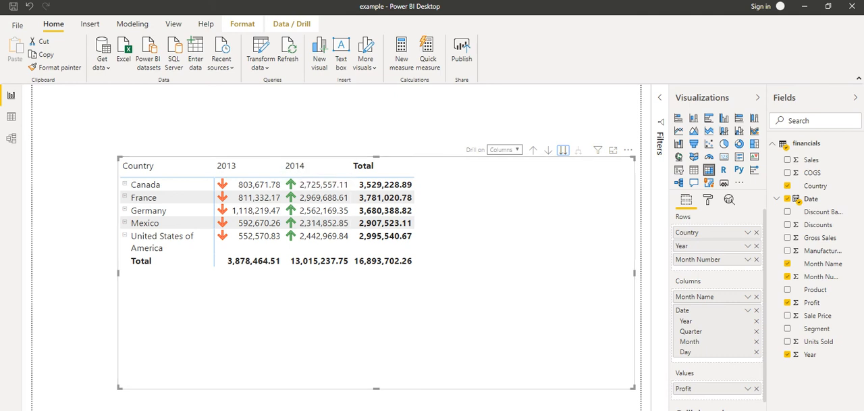
{"action": "scroll", "coordinate": [718, 309], "scroll_direction": "down", "scroll_amount": 2}
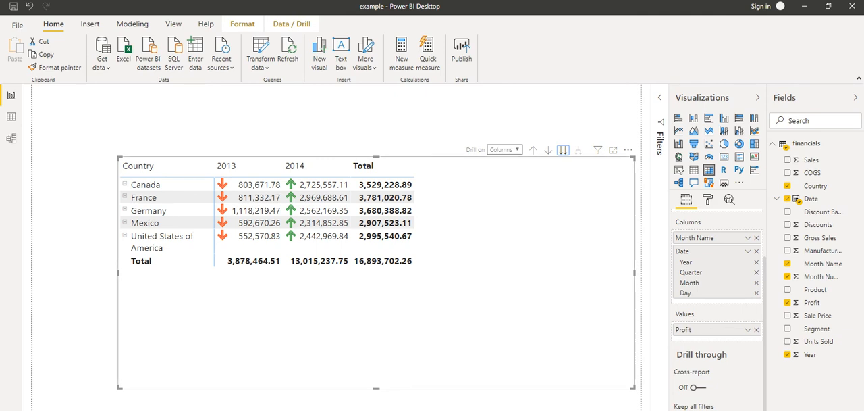
{"action": "left_click", "coordinate": [563, 150]}
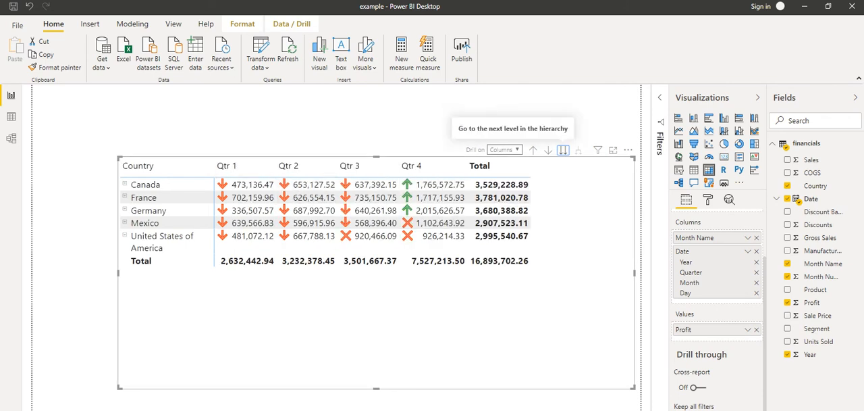
{"action": "left_click", "coordinate": [563, 149]}
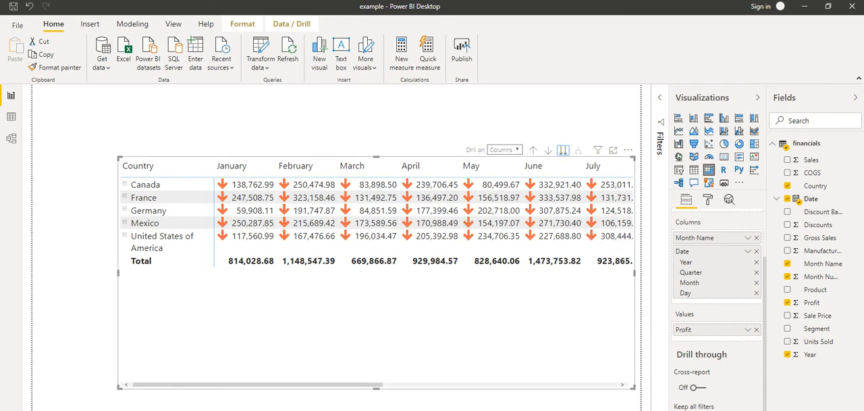
{"action": "left_click", "coordinate": [563, 149]}
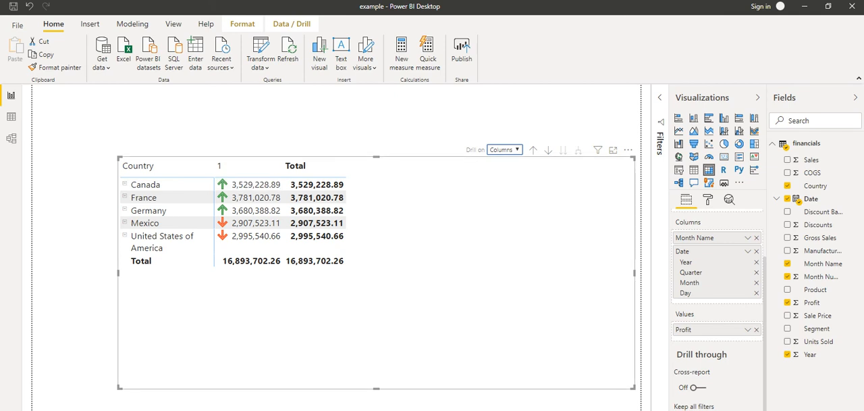
Drill the matrix columns back up to Month Name, and expand and collapse the Canada row
{"action": "left_click", "coordinate": [533, 149]}
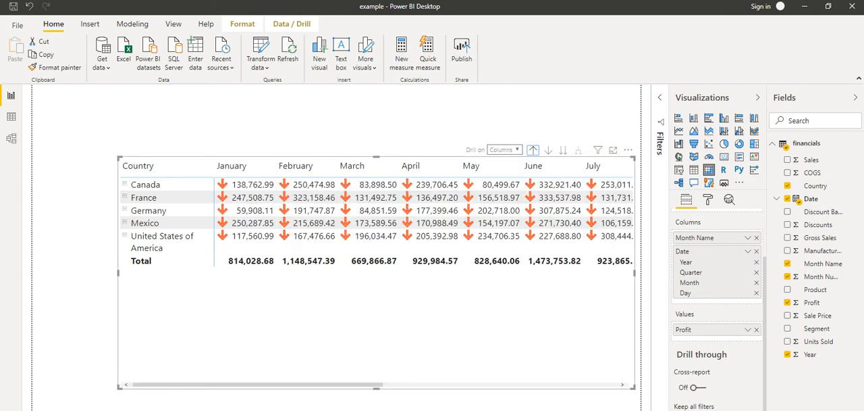
{"action": "left_click", "coordinate": [533, 150]}
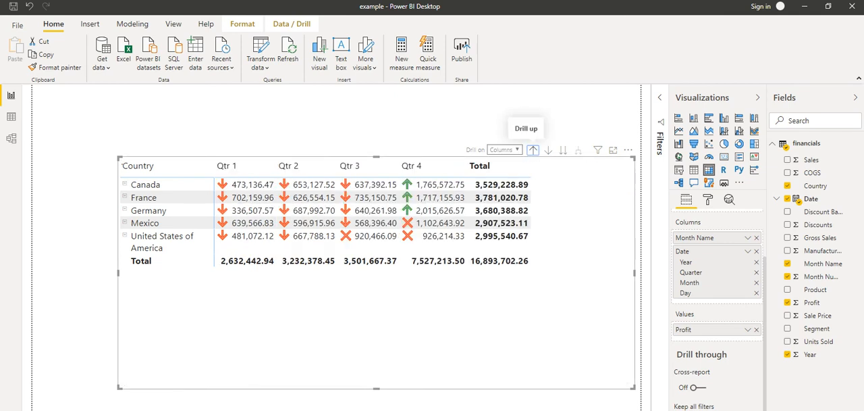
{"action": "left_click", "coordinate": [533, 149]}
{"action": "left_click", "coordinate": [533, 149]}
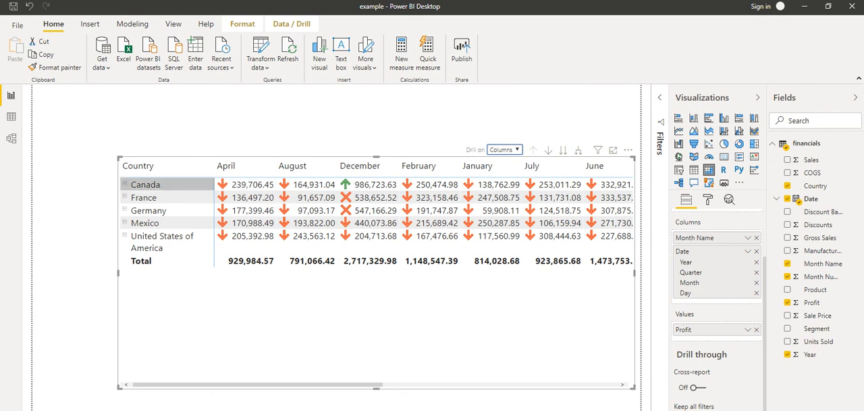
{"action": "left_click", "coordinate": [124, 184]}
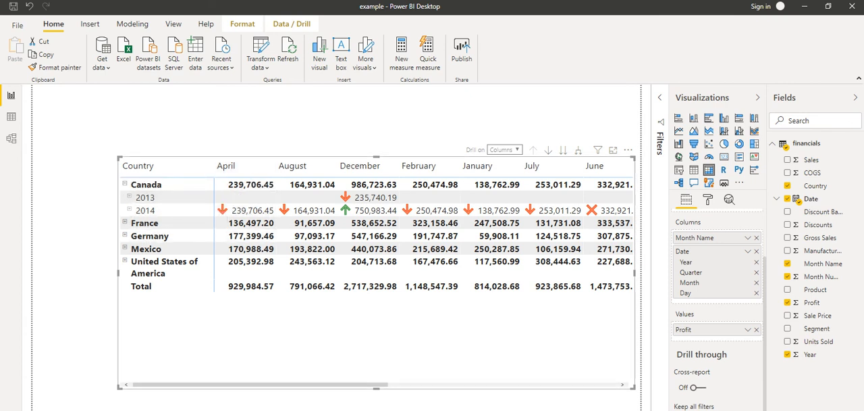
{"action": "left_click", "coordinate": [124, 183]}
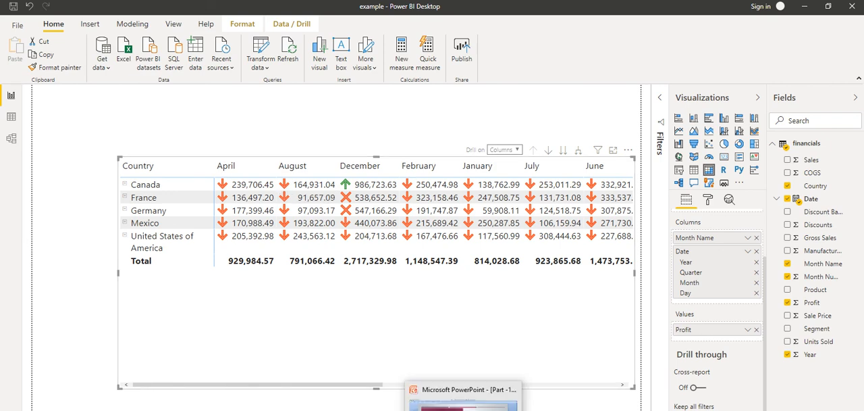
Switch to the PowerPoint presentation and show its closing thank-you slide
{"action": "left_click", "coordinate": [466, 407]}
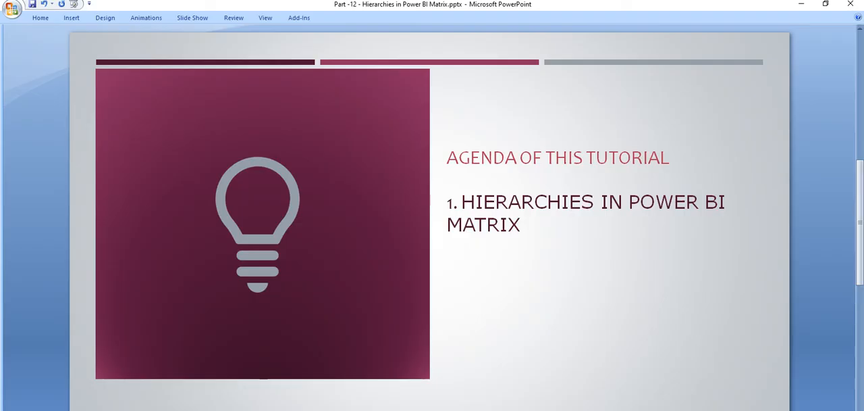
{"action": "key", "text": "Page_Down"}
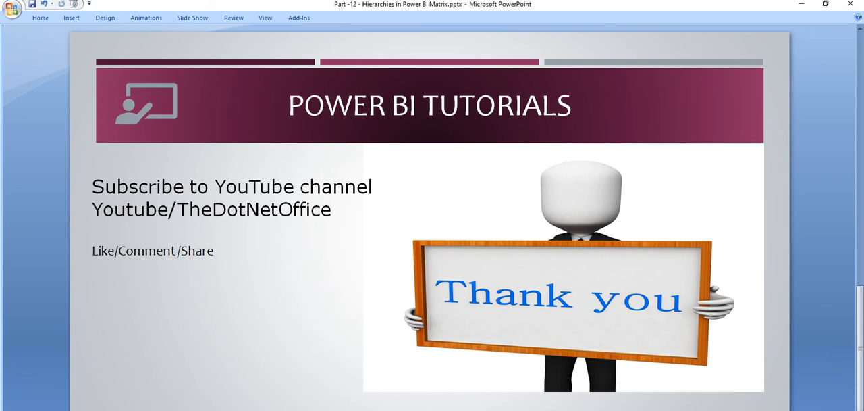